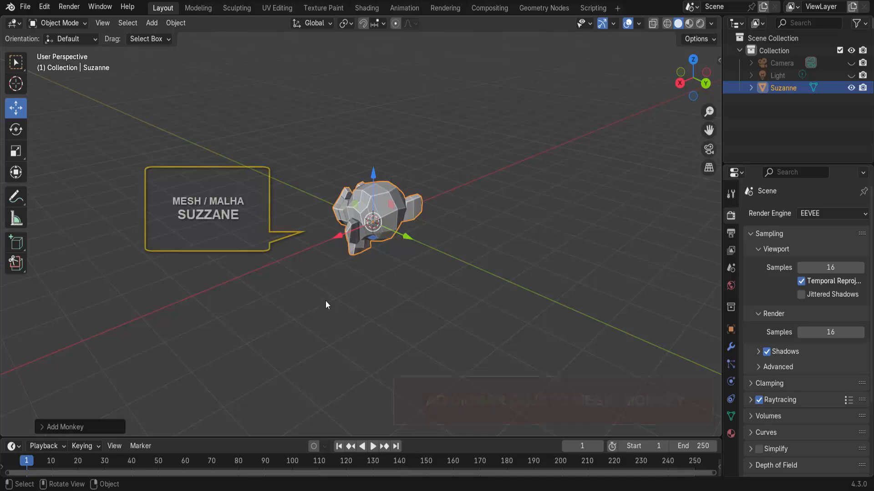
- Add a level 2 Subdivision Surface modifier to the monkey mesh and collapse it in the modifier properties
middle_click_drag(452, 289, 620, 268)
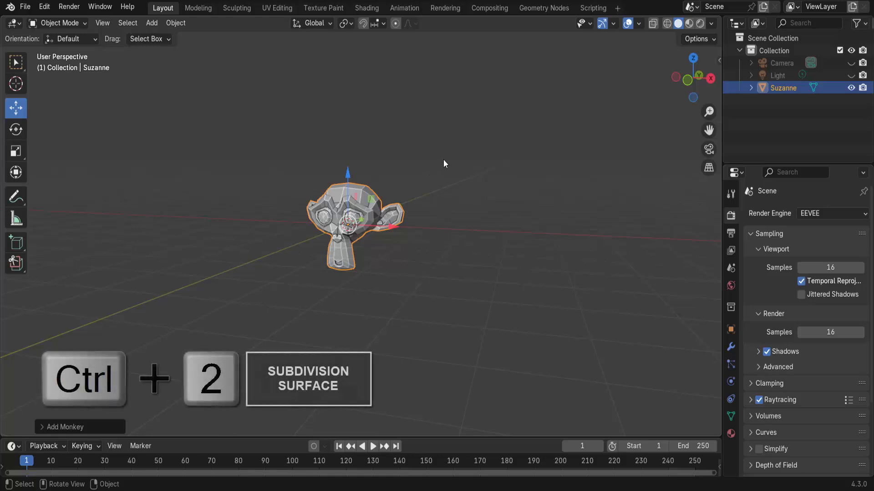
key("ctrl+2")
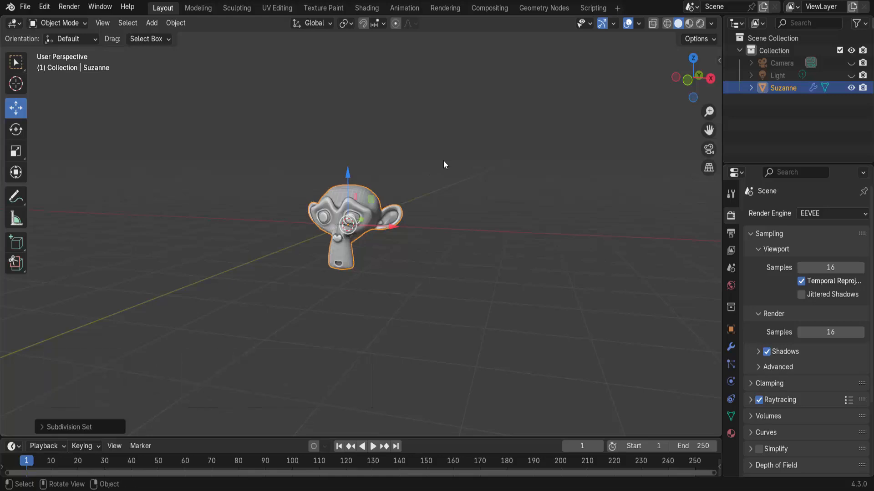
scroll(444, 173, "up", 5)
middle_click_drag(478, 232, 476, 245)
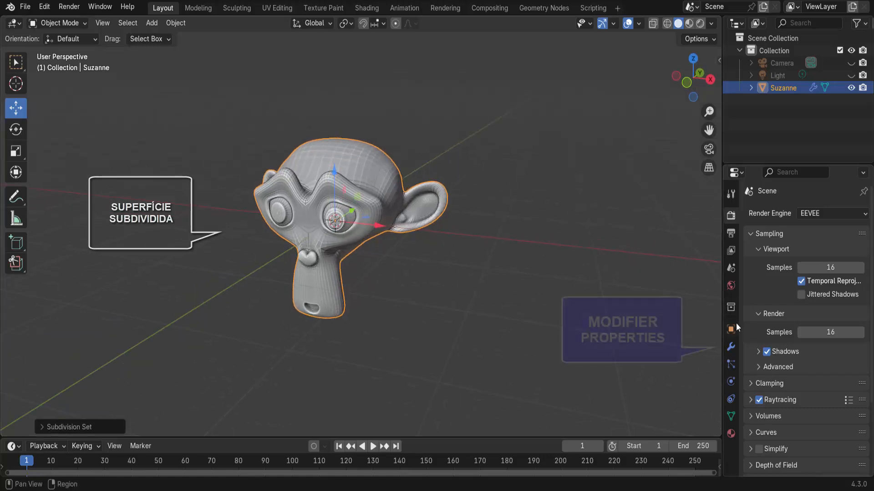
left_click(732, 345)
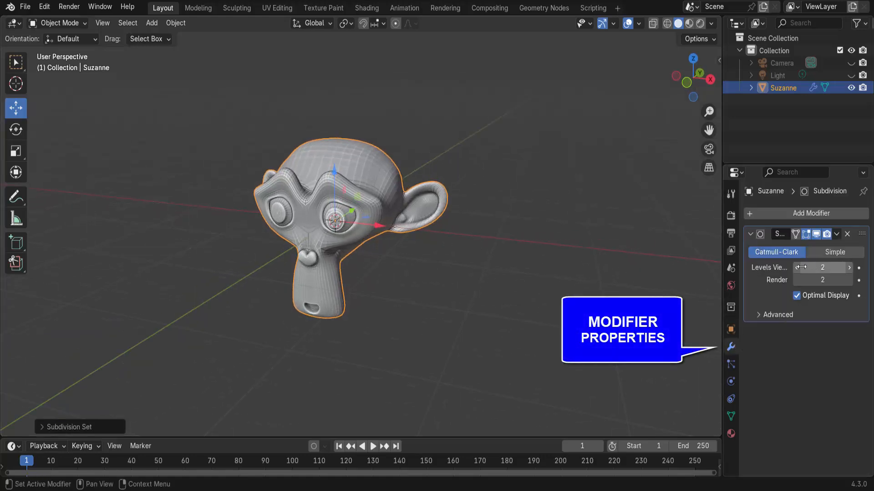
left_click(751, 234)
middle_click_drag(675, 244, 615, 270)
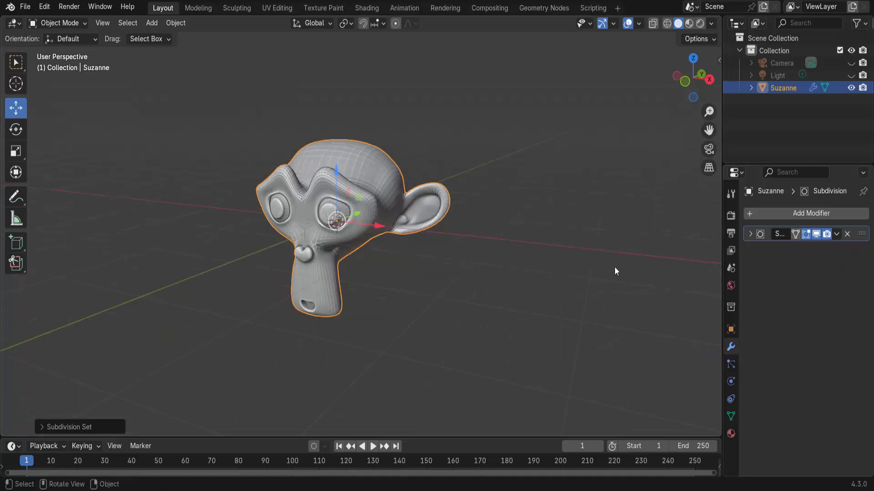
- Add an emitter particle system to the monkey and set its emission number to 16000
left_click(731, 364)
left_click(863, 214)
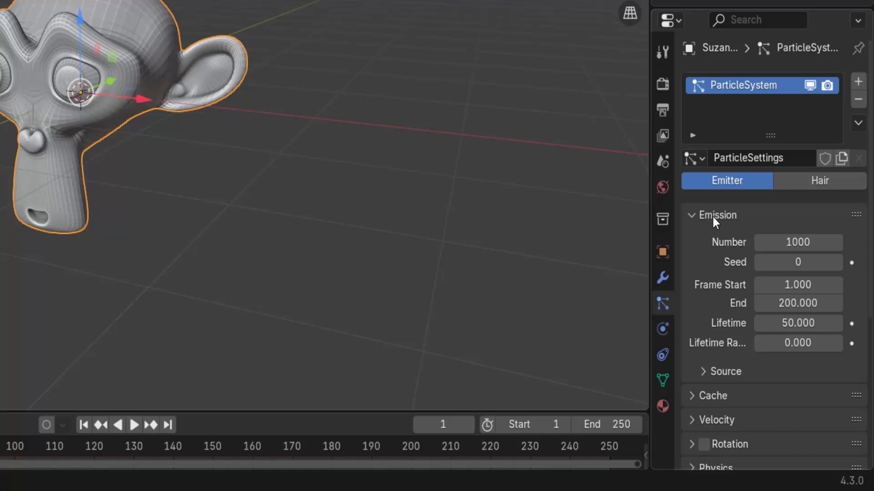
double_click(792, 242)
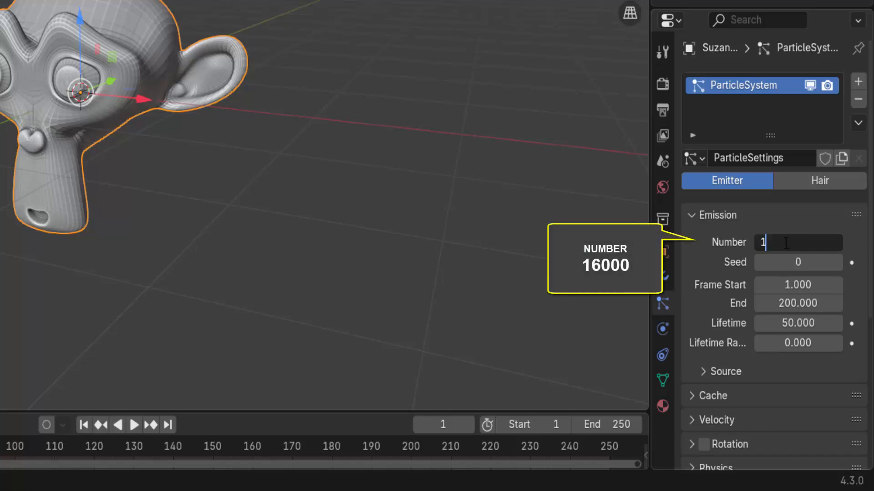
type("16000")
key("Return")
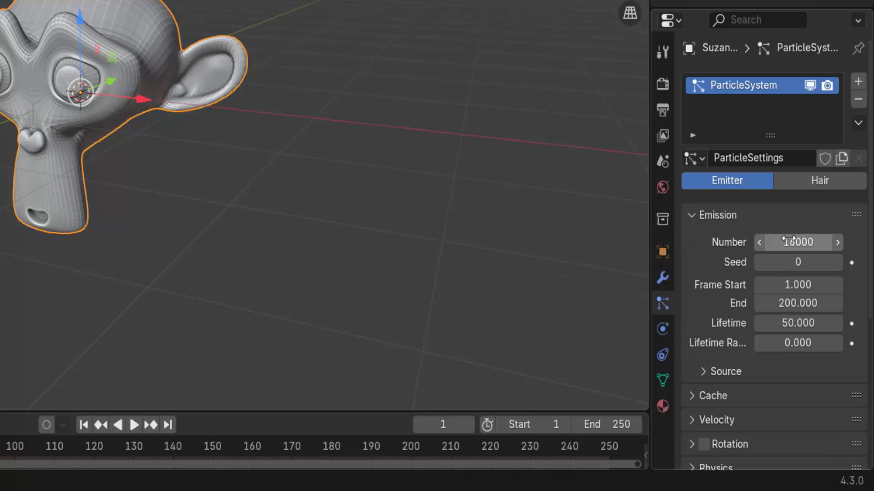
- Set the emission's start frame to 10 and its lifetime randomness to 1
double_click(797, 284)
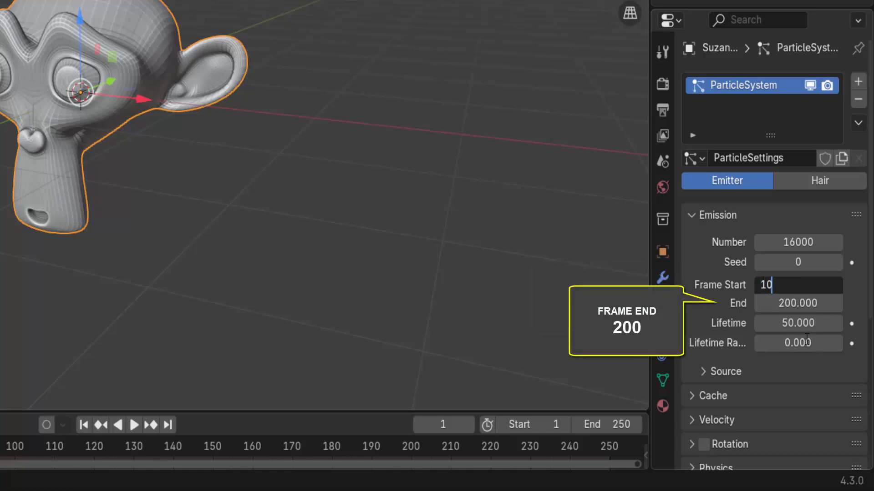
key("Return")
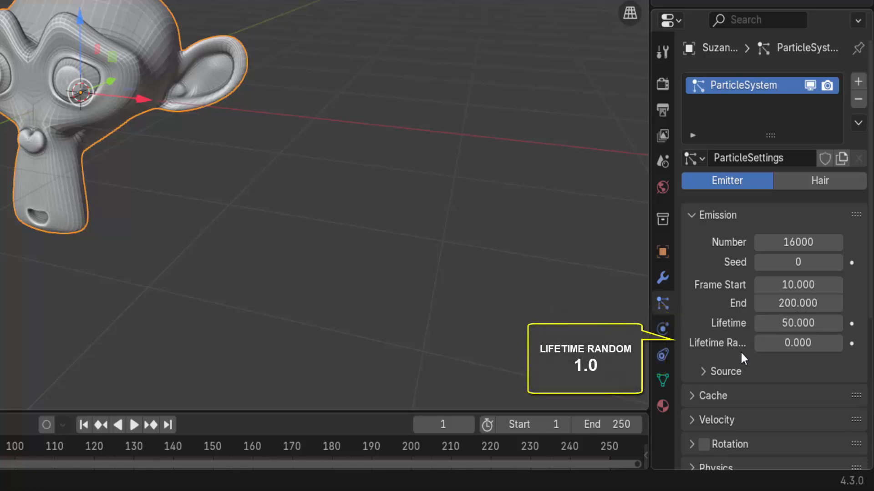
type("1")
key("Return")
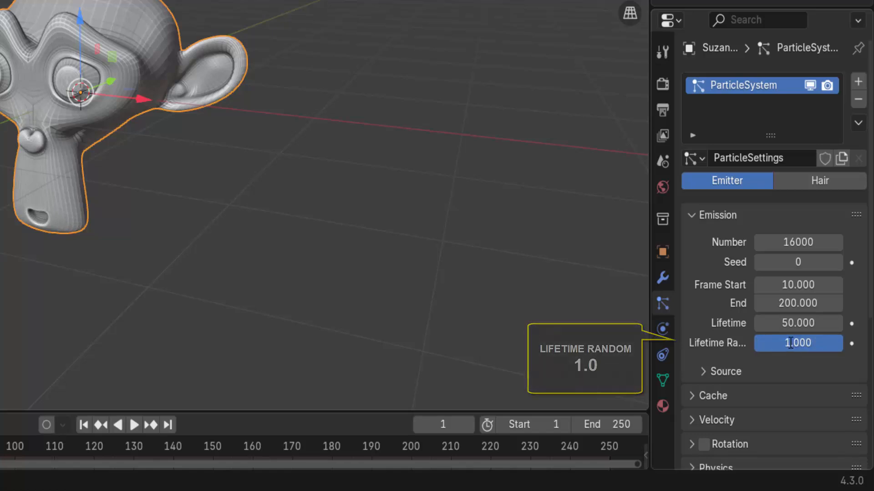
- Set the emission source to use the modifier stack, with Grid distribution and Invert Grid enabled
left_click(705, 371)
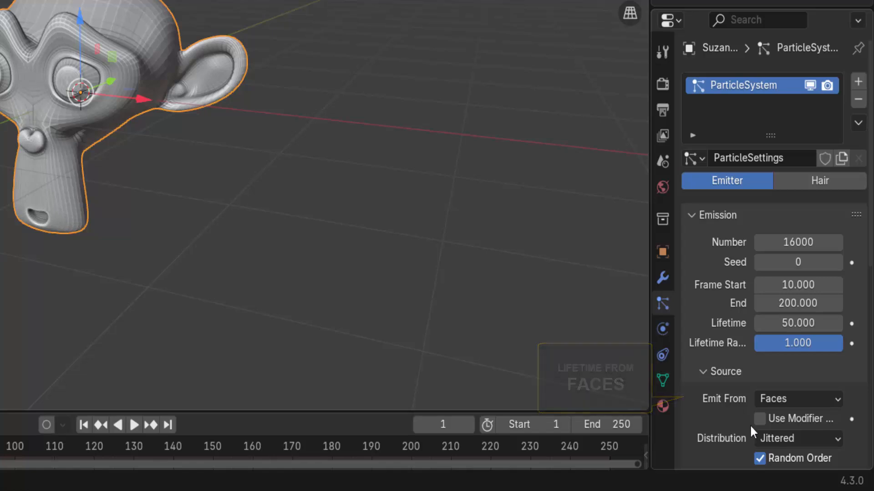
left_click(768, 425)
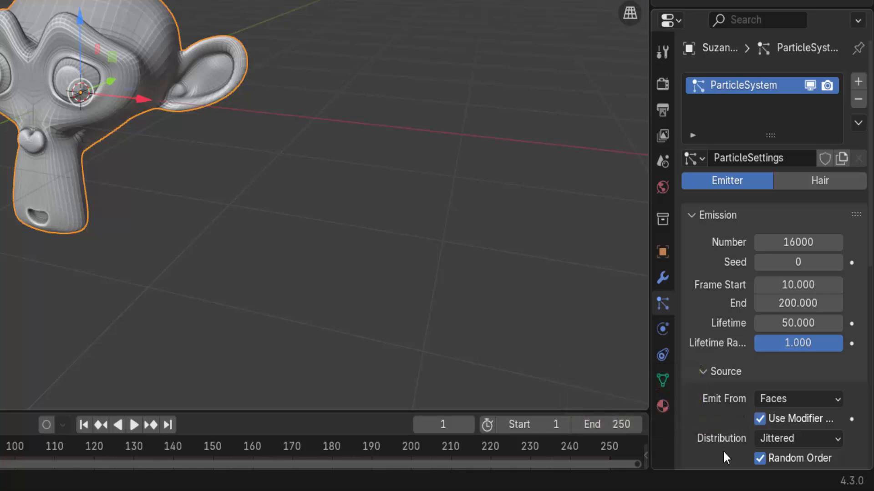
left_click(791, 439)
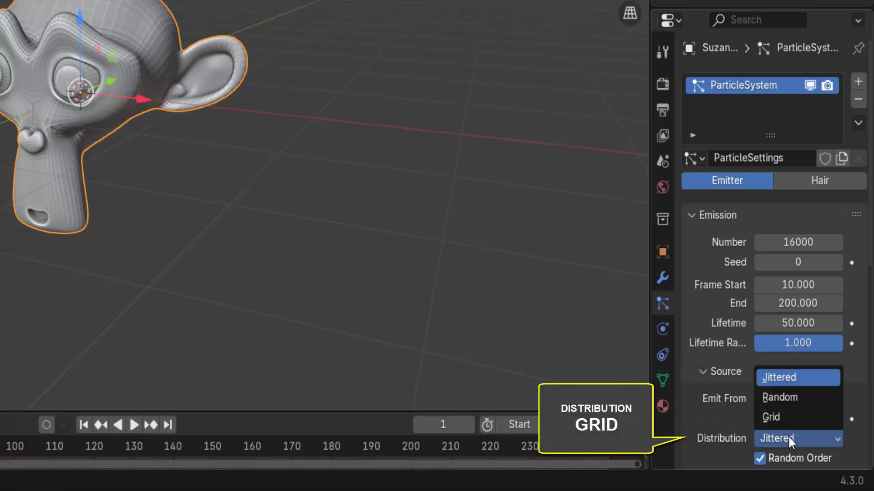
left_click(776, 417)
scroll(746, 446, "down", 4)
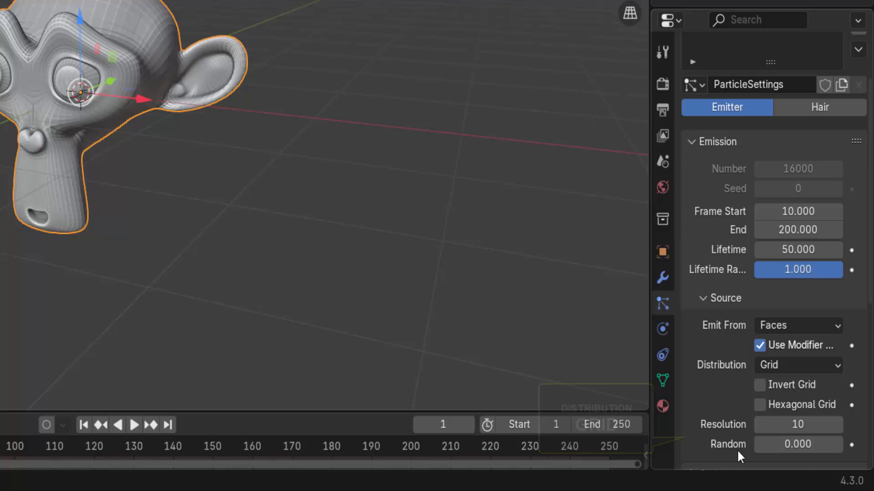
left_click(766, 386)
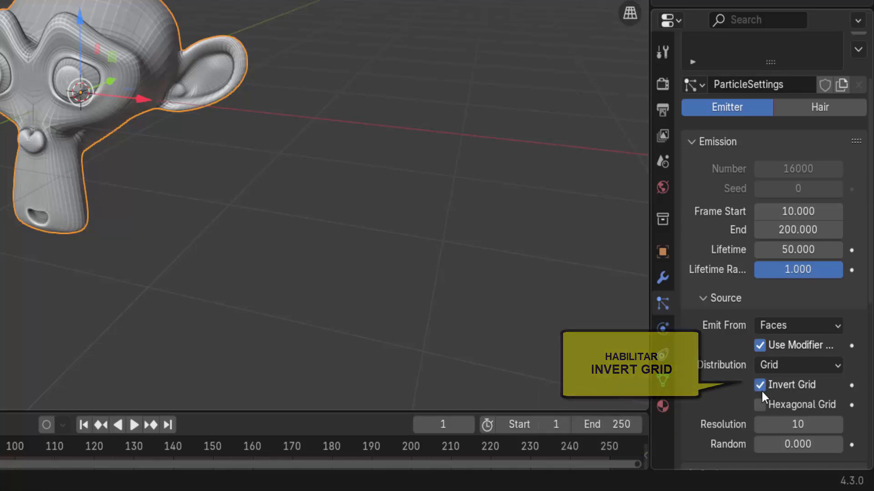
- Set the emission grid's resolution to 40 and its random value to 1
scroll(805, 359, "down", 4)
left_click(807, 349)
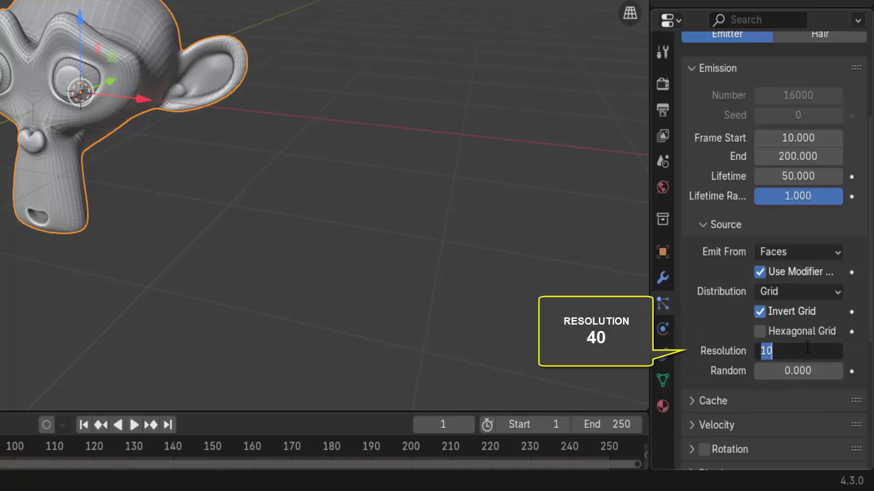
type("40")
key("Return")
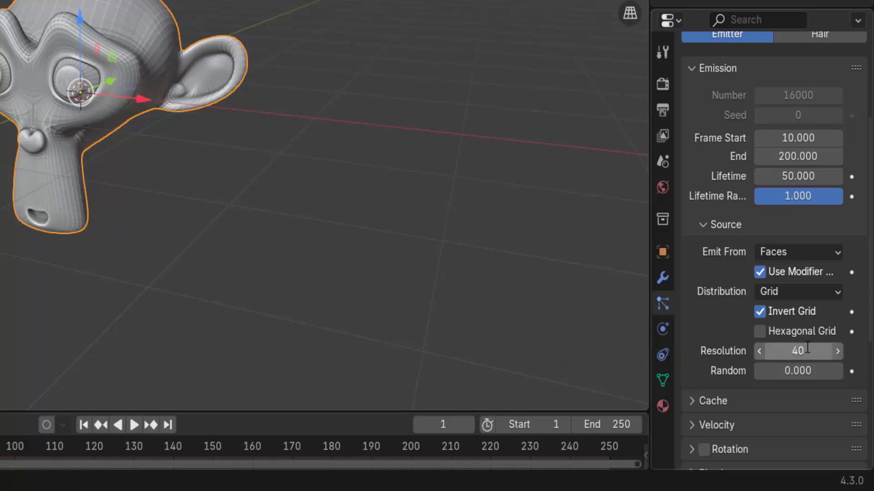
left_click(795, 370)
type("1")
key("Return")
- Set the particles' normal velocity to 0 m/s
scroll(690, 295, "down", 8)
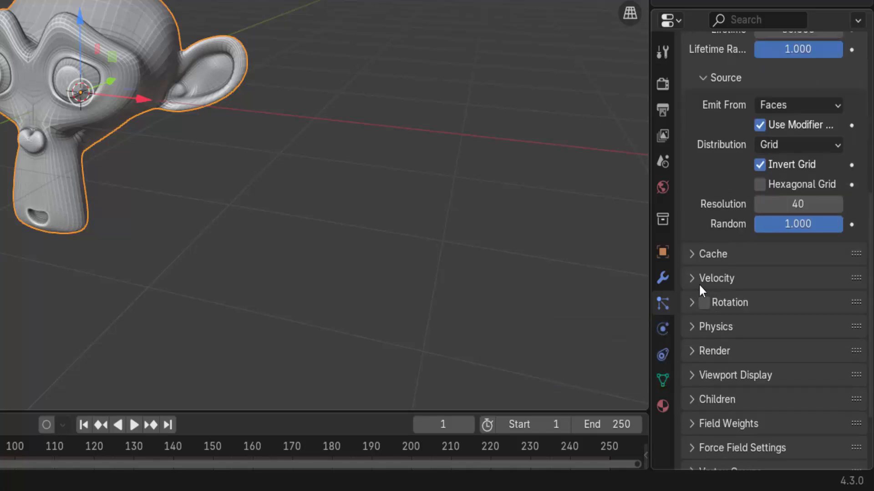
scroll(698, 283, "down", 2)
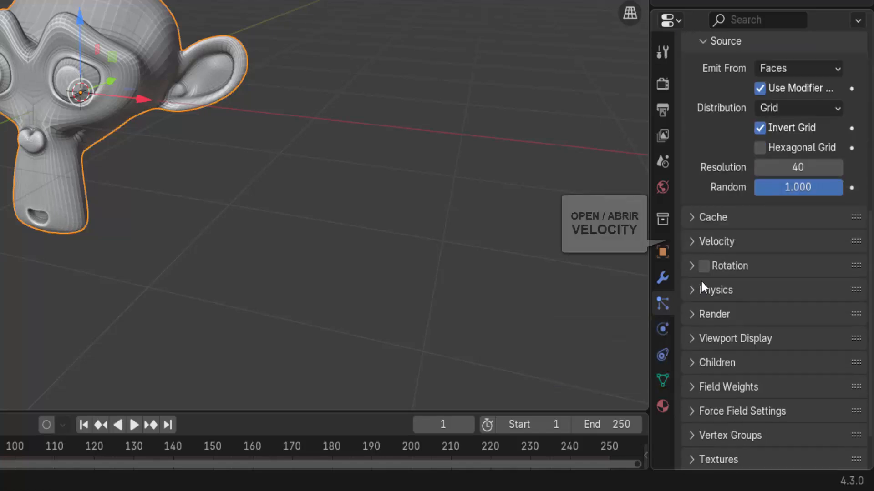
left_click(696, 242)
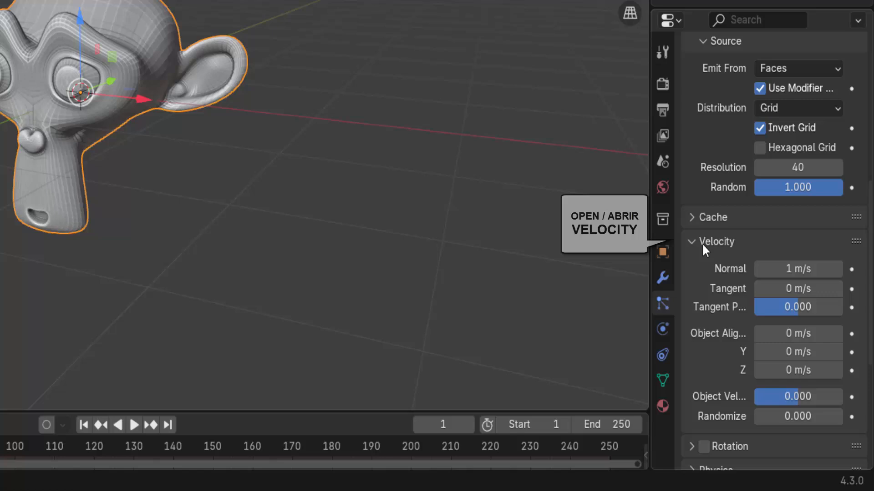
left_click(791, 264)
type("0")
key("Return")
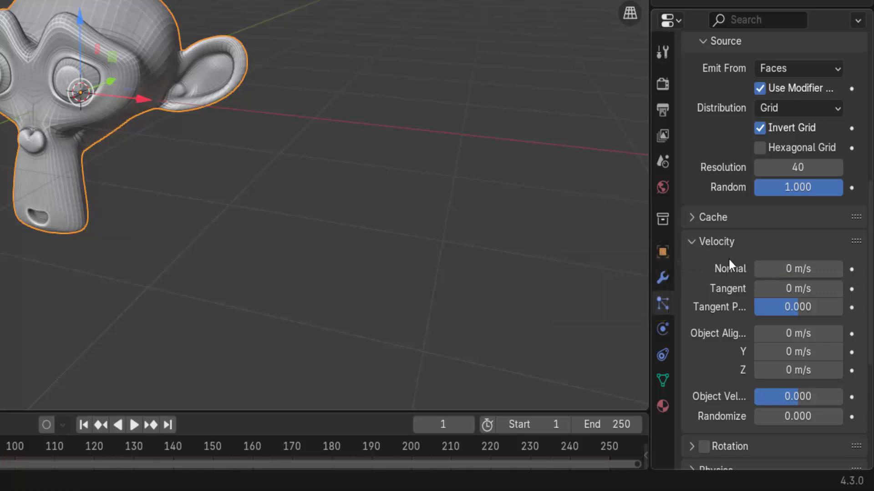
- Enable particle rotation with orientation Randomize set to 1 and Dynamic turned on, and collapse the rotation settings
scroll(728, 258, "down", 10)
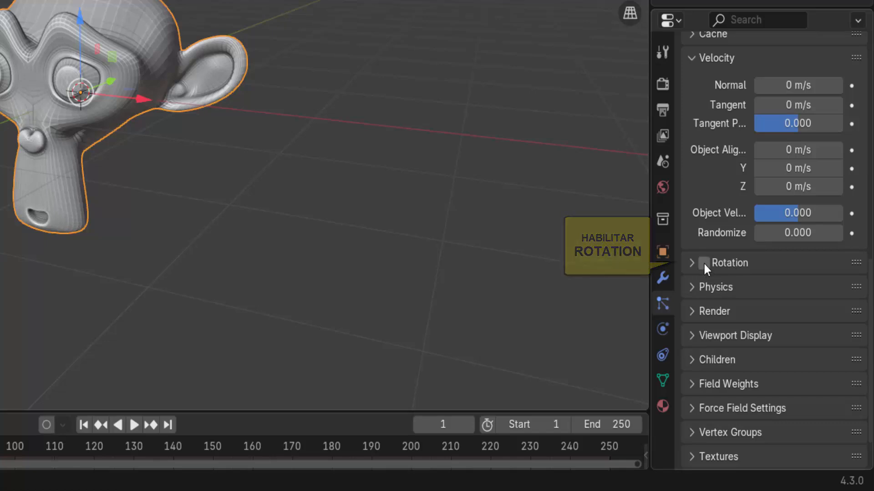
left_click(703, 263)
left_click(692, 262)
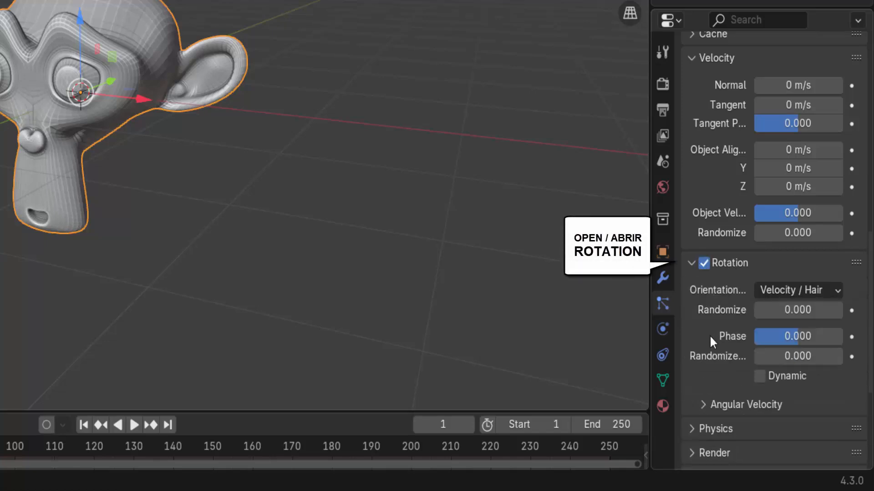
left_click(782, 312)
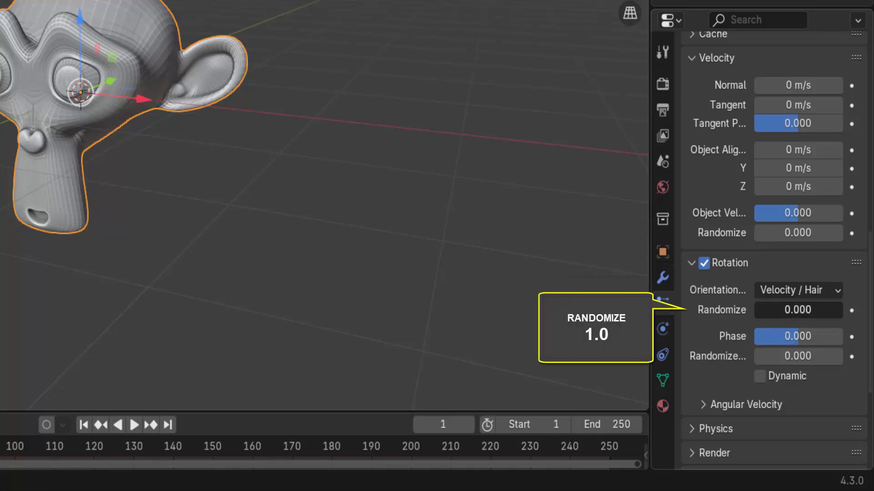
type("1")
key("Return")
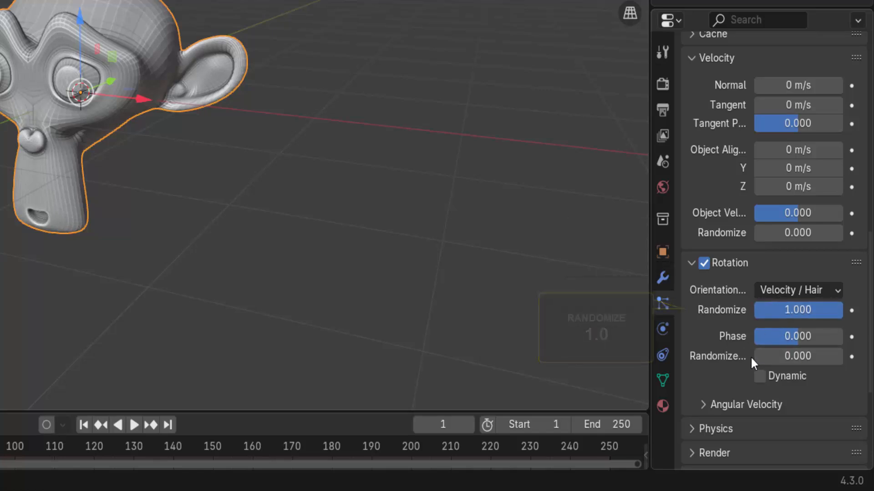
left_click(760, 375)
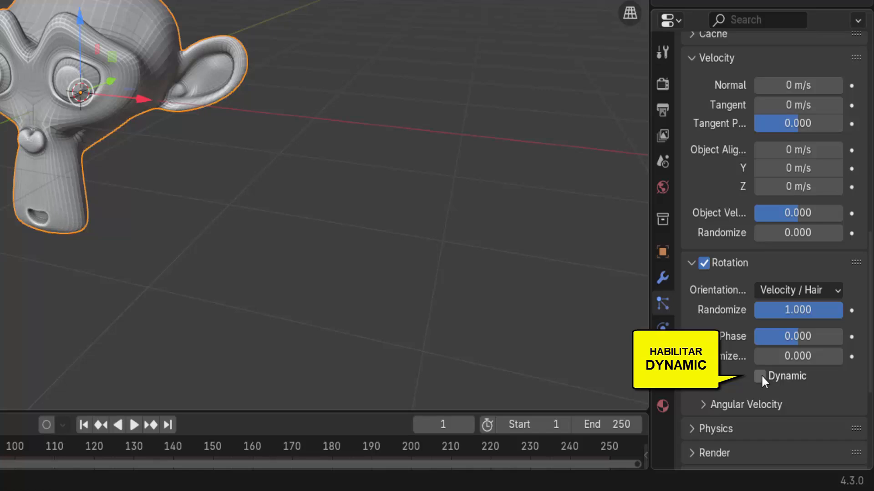
left_click(691, 264)
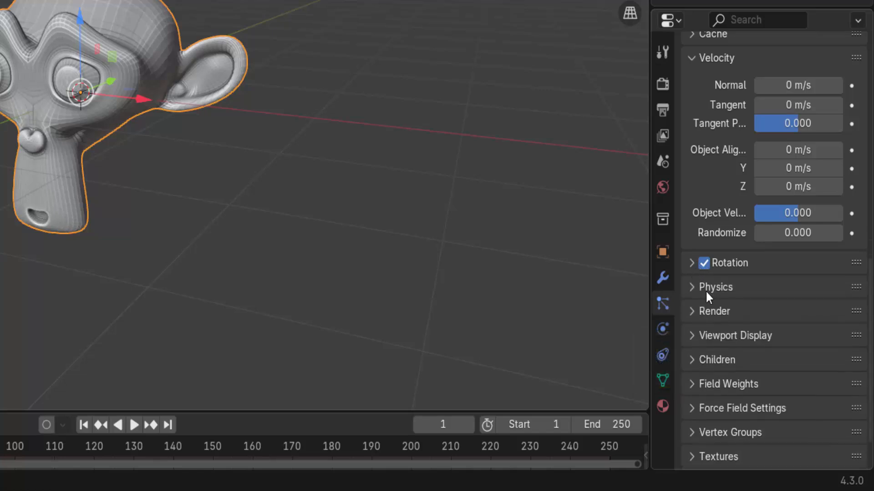
- Set the gravity field weight of the particle system to 0 and collapse the field weights
scroll(709, 307, "down", 2)
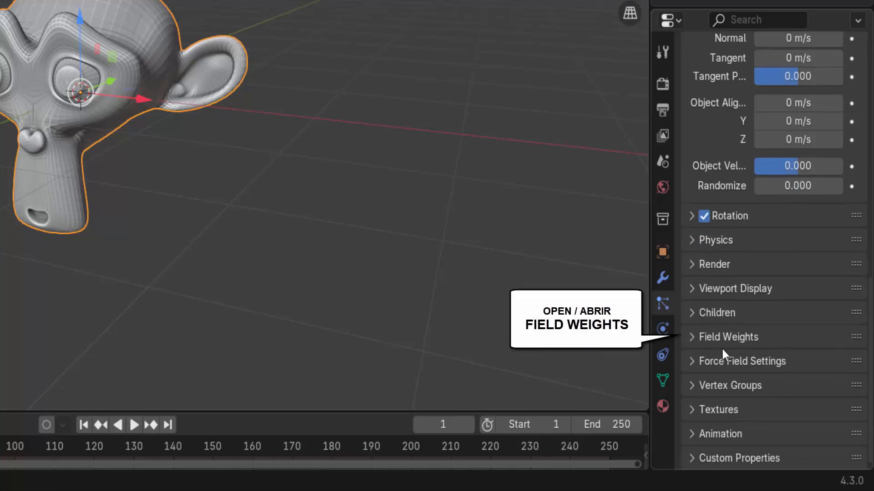
left_click(692, 337)
scroll(695, 337, "down", 6)
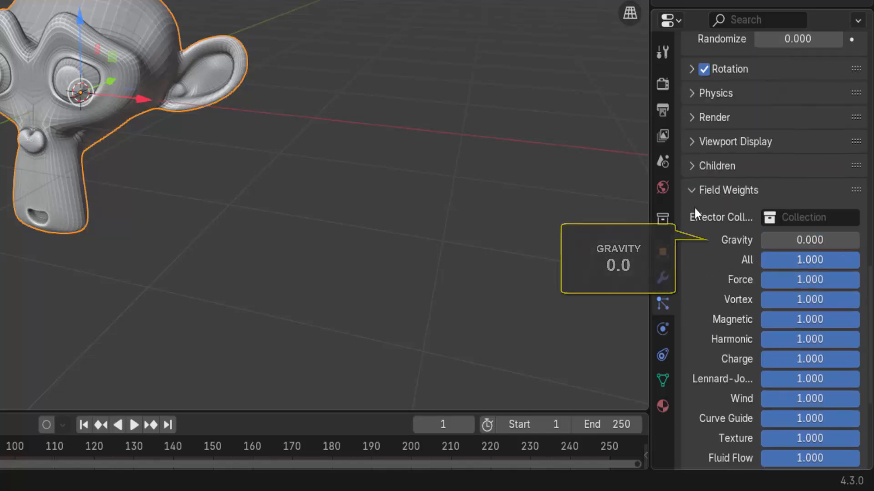
left_click(694, 190)
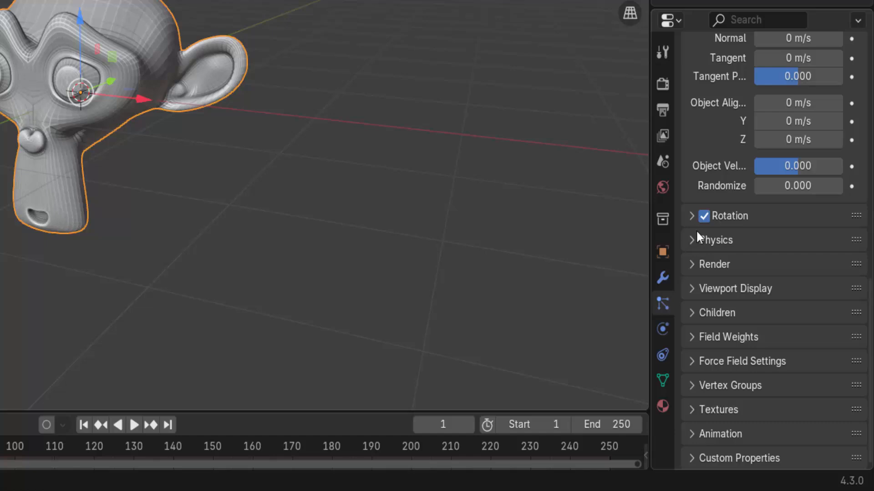
- Set the particles to render as None and collapse the render settings
left_click(693, 265)
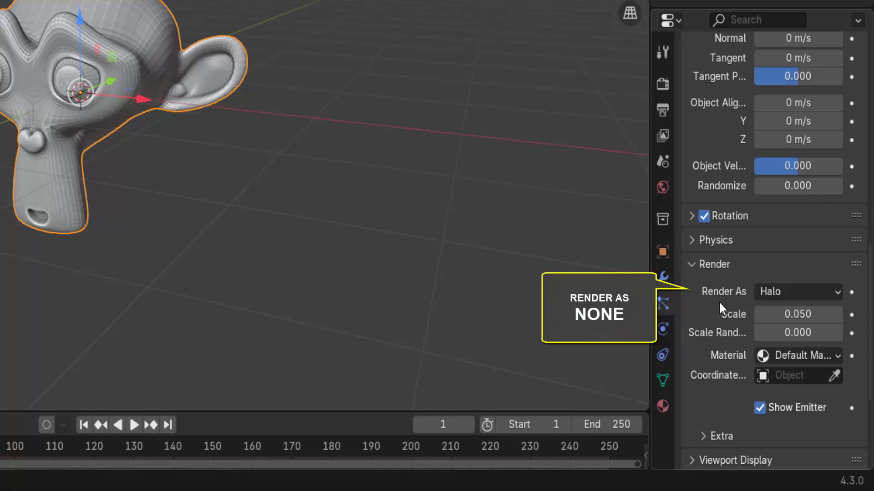
left_click(785, 295)
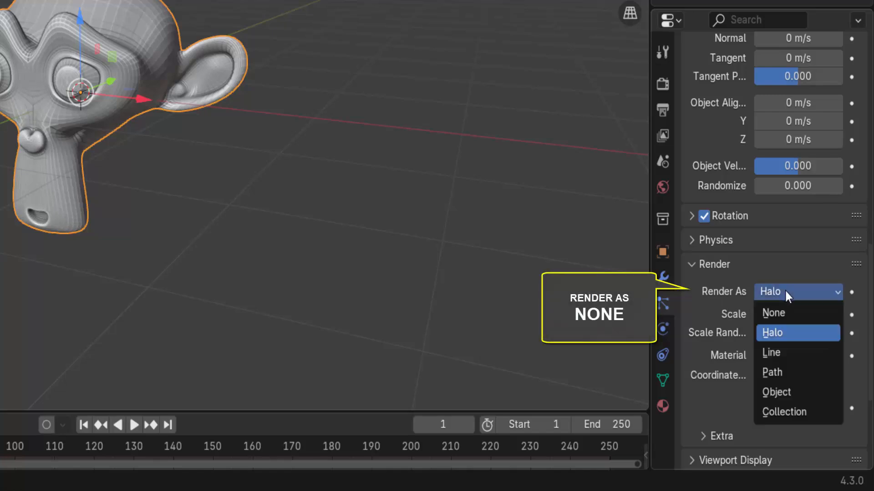
left_click(773, 313)
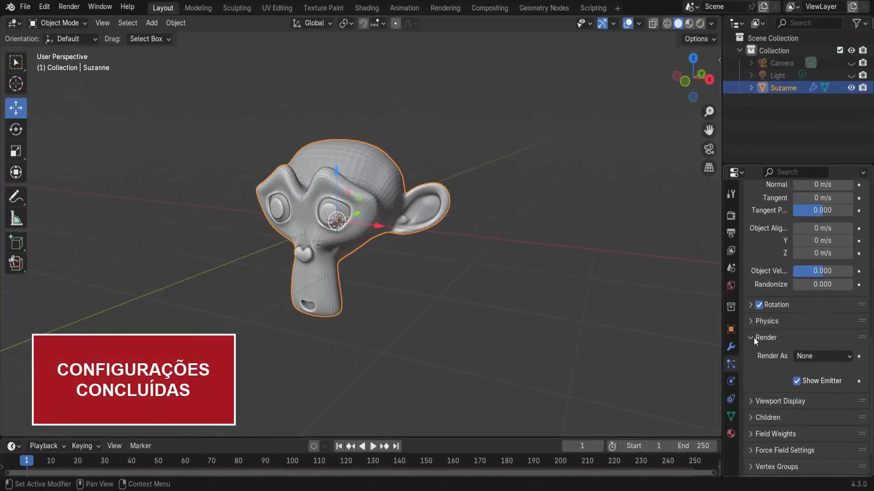
left_click(754, 337)
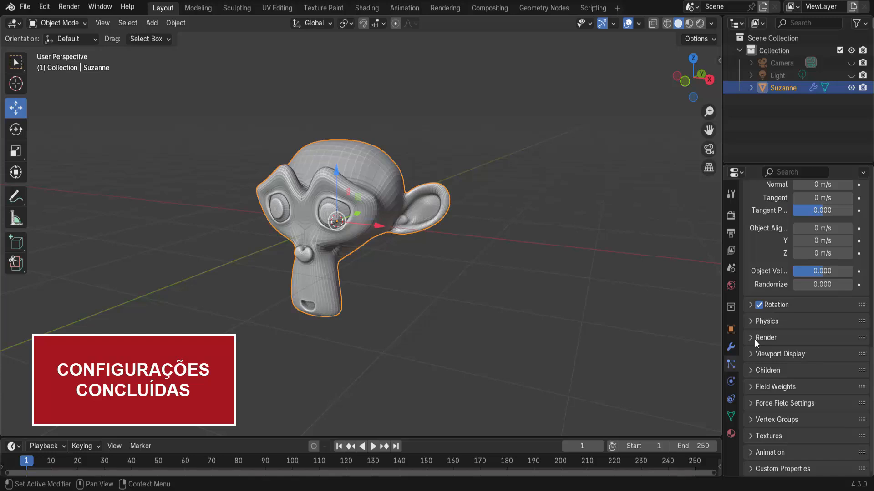
- Add an Explode modifier to the Suzanne mesh below its particle system modifier
scroll(529, 315, "down", 2)
mouse_move(528, 312)
middle_mouse_down()
mouse_move(534, 302)
mouse_move(542, 313)
middle_mouse_up()
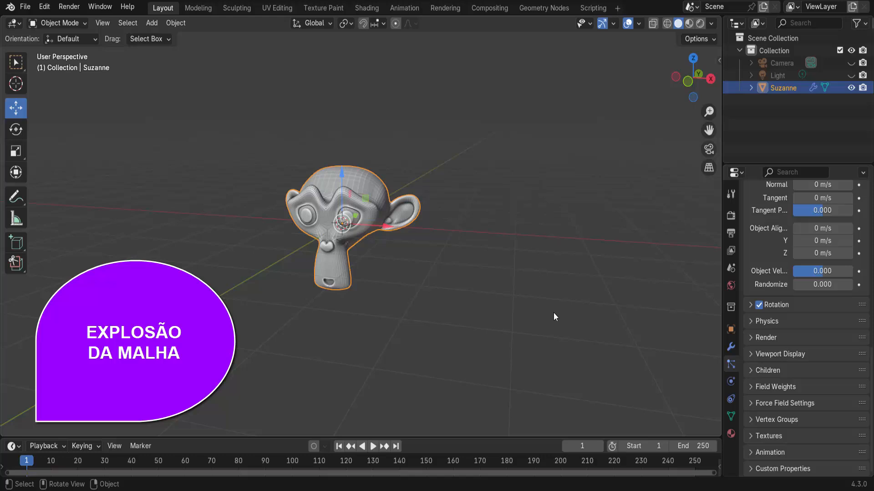
left_click(731, 347)
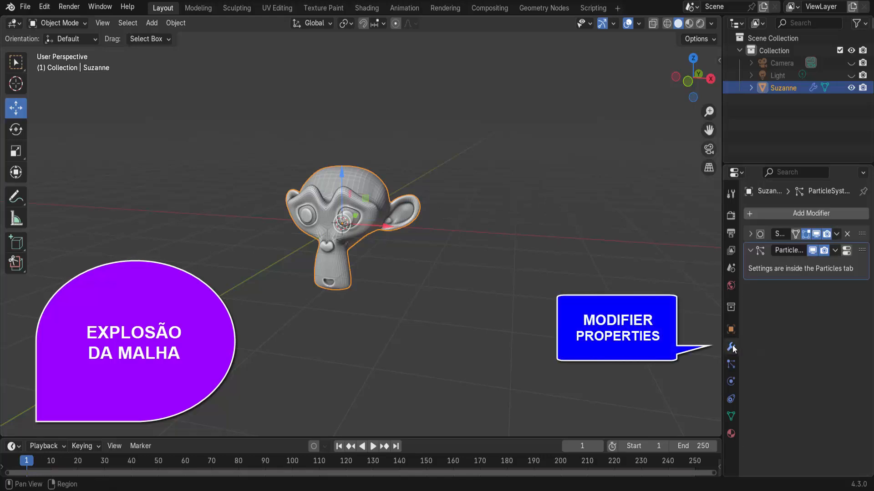
left_click(815, 213)
mouse_move(769, 294)
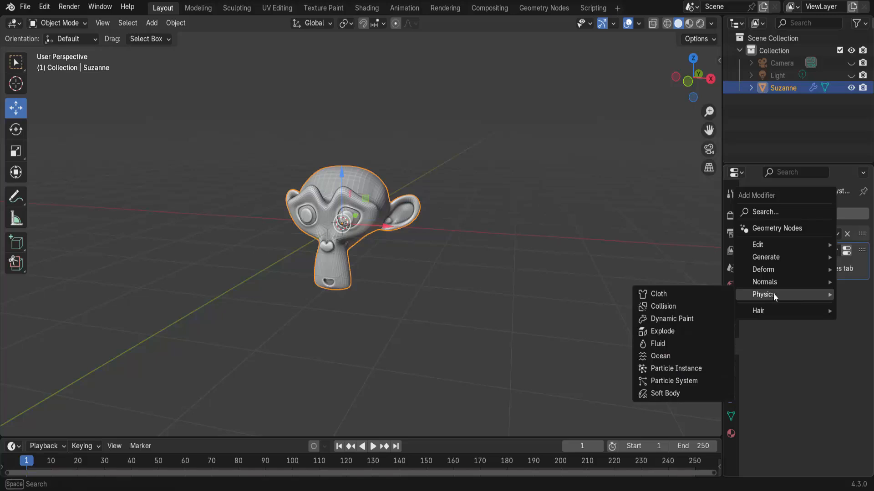
left_click(685, 331)
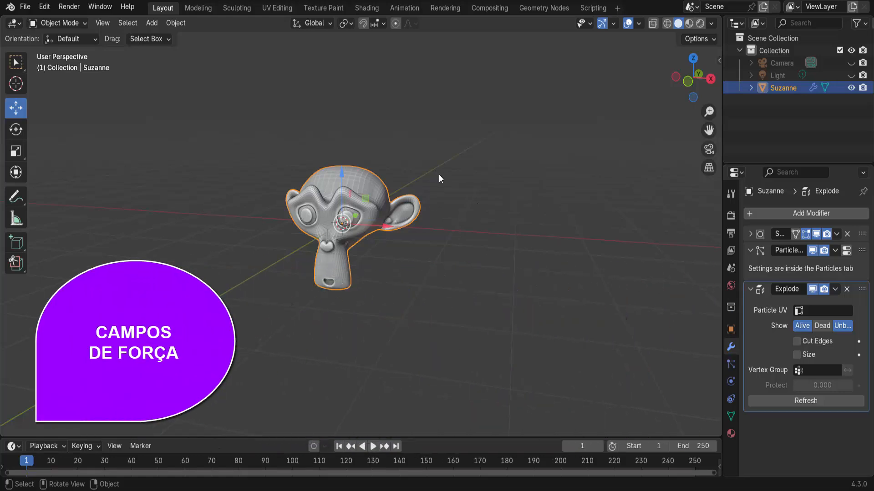
- Add a Turbulence force field to the scene and show its physics settings
left_click(152, 23)
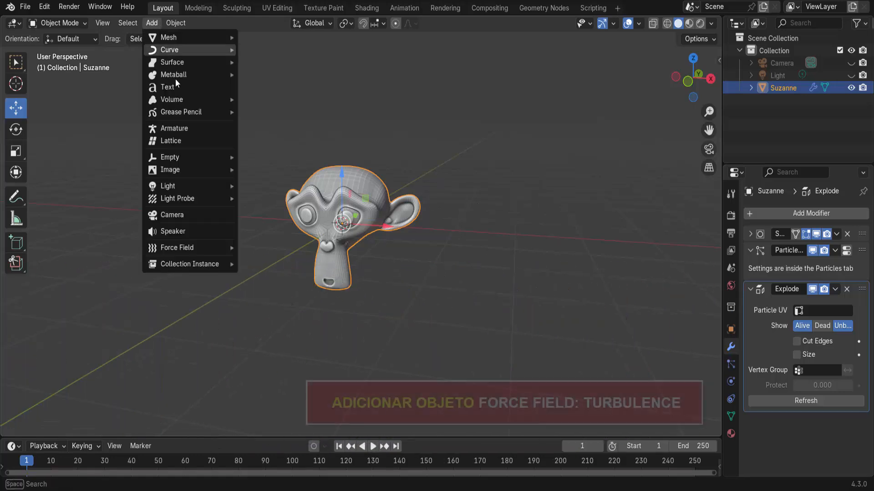
mouse_move(184, 250)
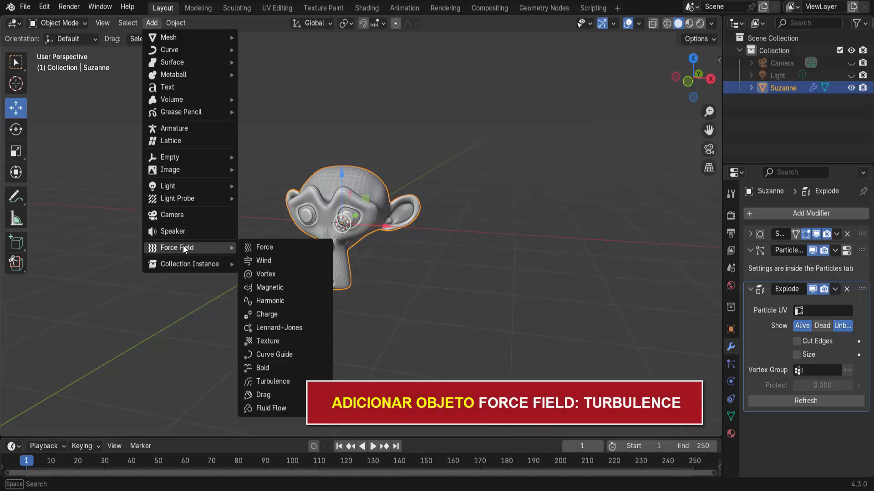
left_click(276, 380)
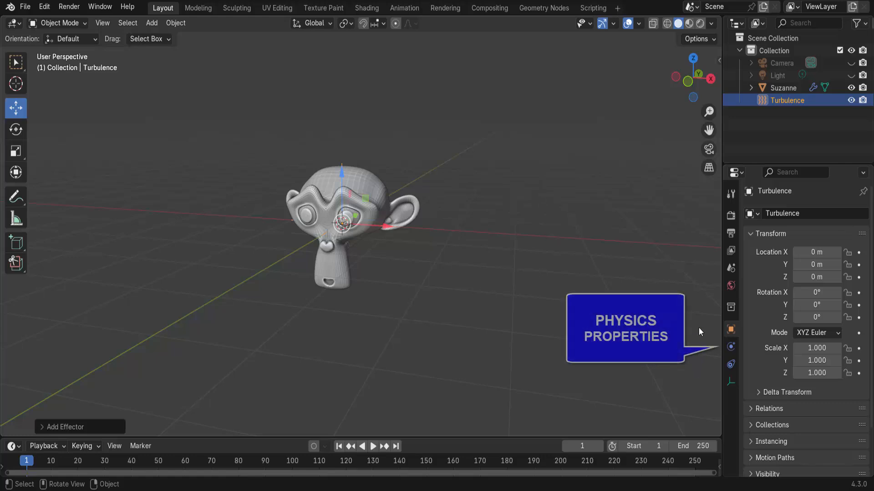
left_click(731, 347)
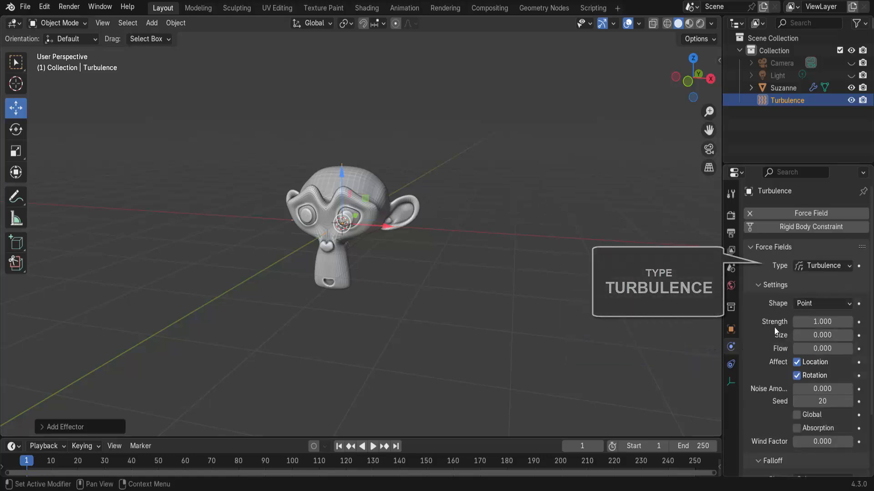
- Set the turbulence field's strength to 9 and its noise amount to 1
left_click(810, 323)
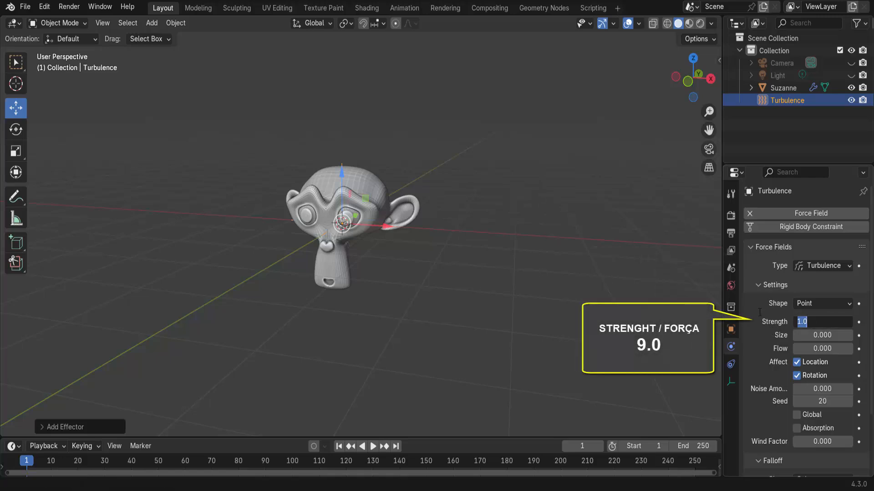
type("9")
key("Return")
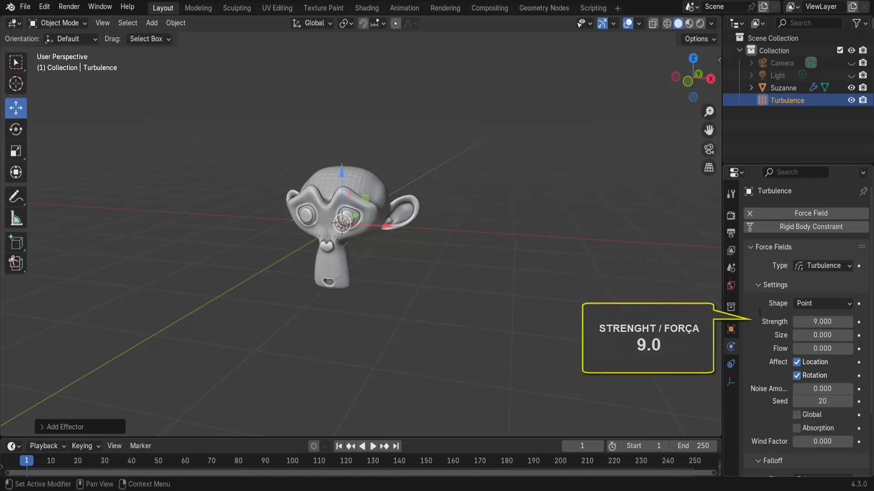
left_click(807, 389)
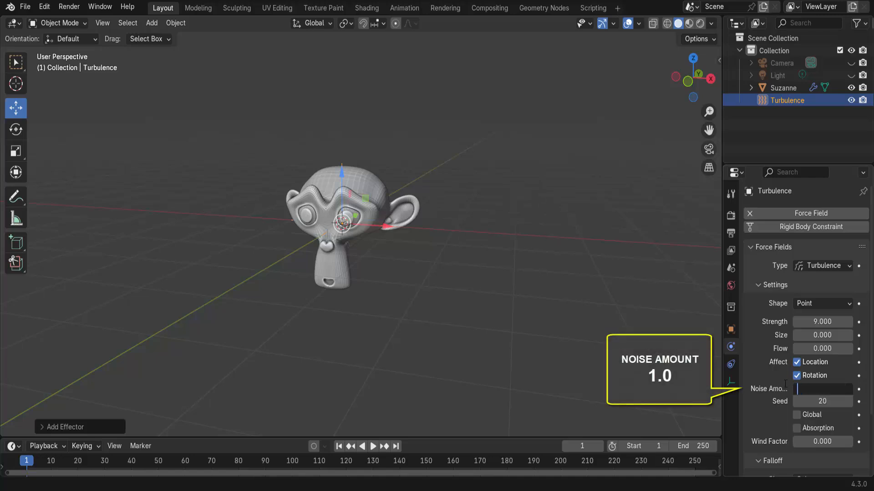
type("1")
key("Return")
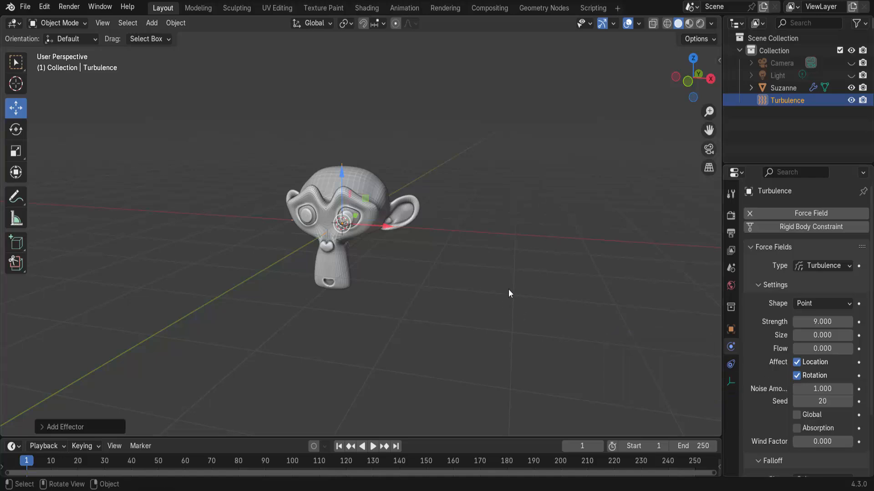
- Play the animation to examine how the turbulence breaks Suzanne apart, and pause it near frame 183
left_click_drag(714, 130, 743, 118)
left_click(373, 447)
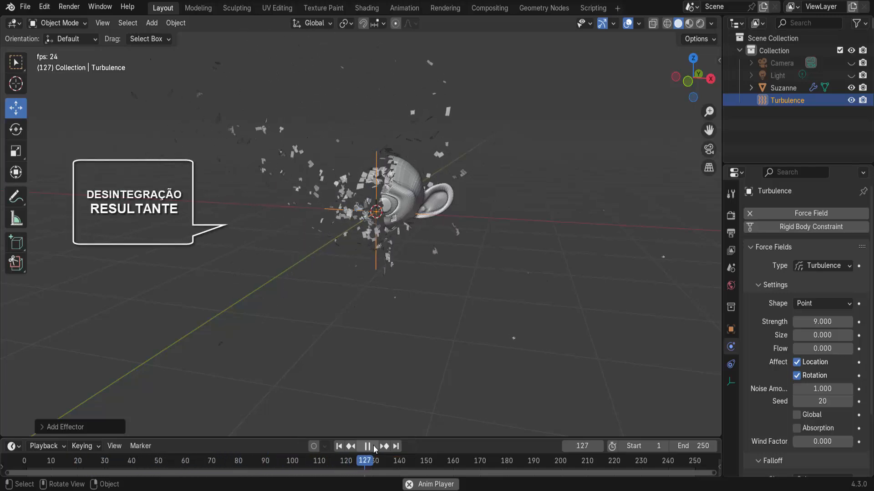
left_click(374, 447)
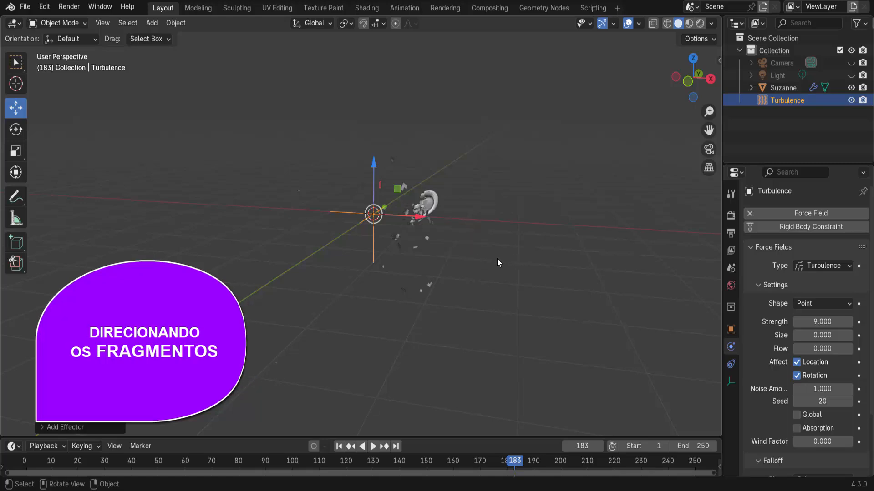
- Add a Wind force field and rotate it about the global Y axis so it blows toward negative X
left_click(150, 23)
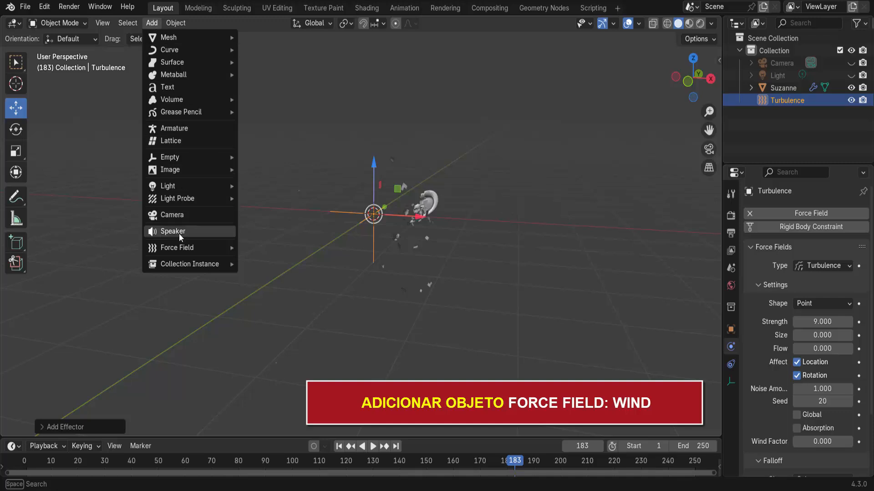
mouse_move(176, 248)
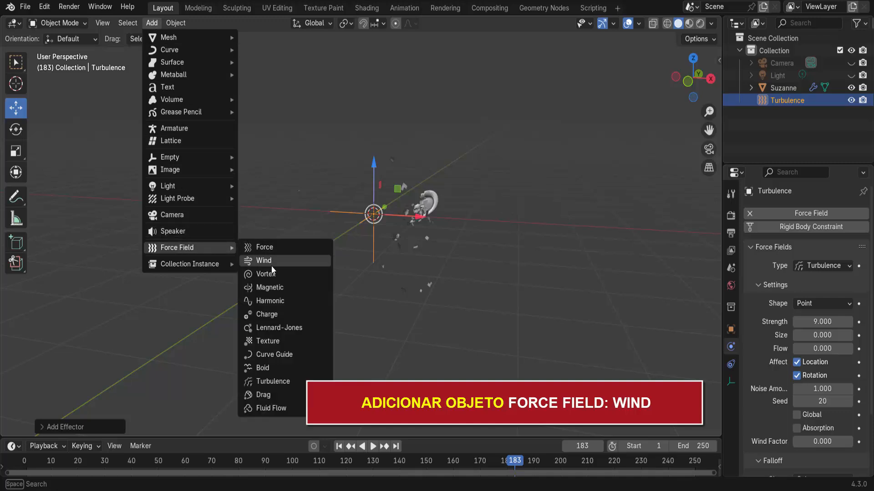
left_click(291, 261)
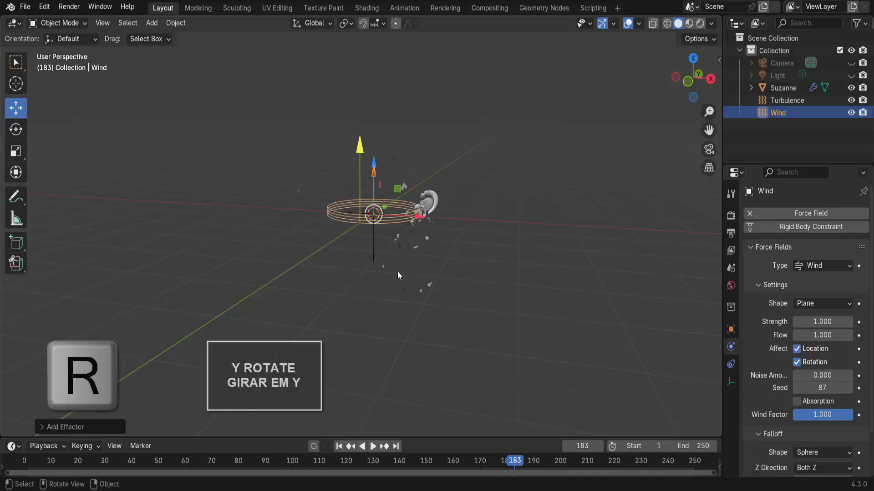
key("r")
key("y")
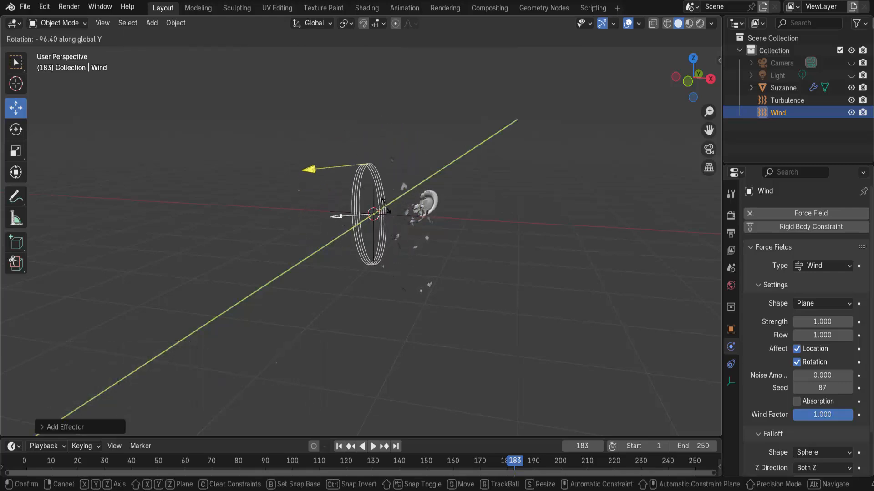
left_click(389, 217)
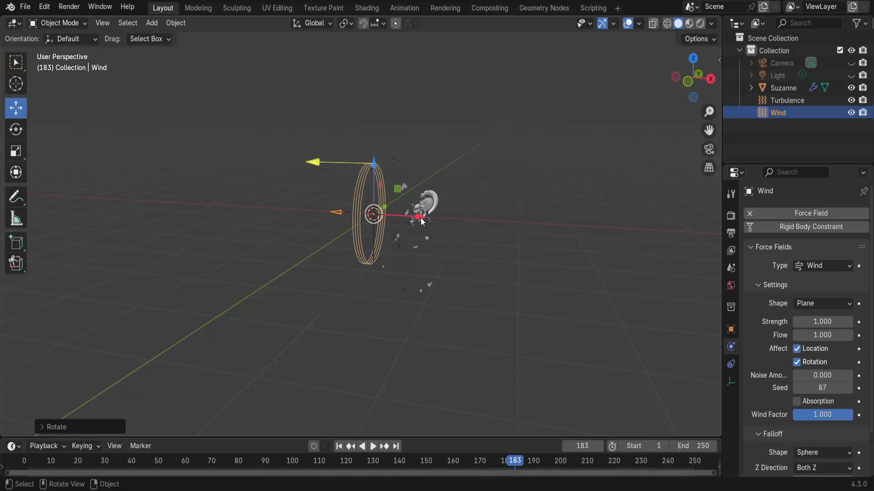
- Move the wind field along positive X to beyond Suzanne's ear and raise its strength to about 10.7
left_click_drag(420, 221, 582, 236)
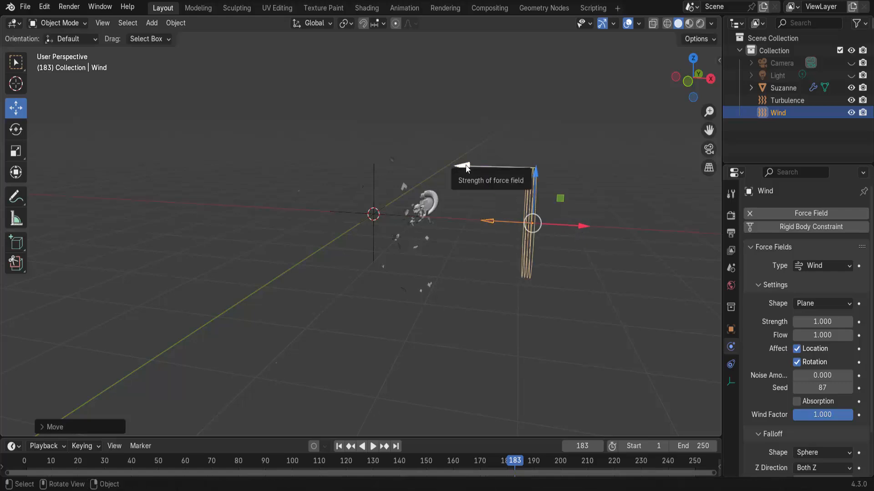
left_click_drag(467, 168, 457, 167)
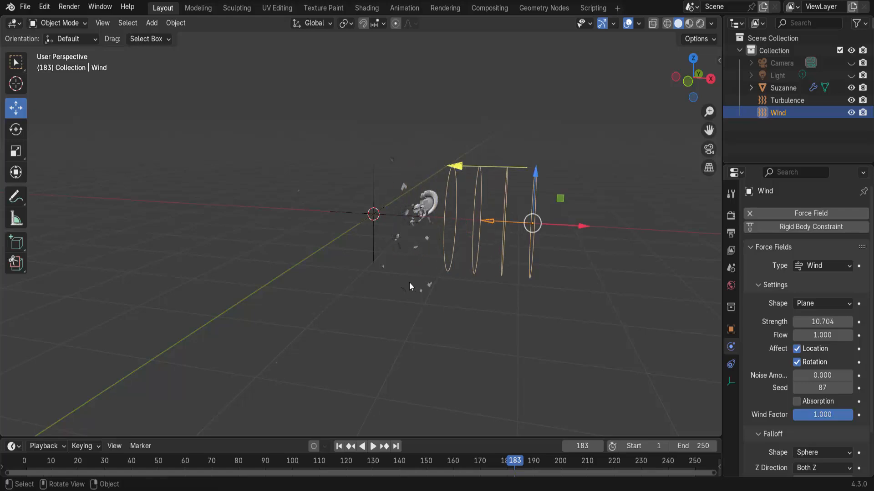
- Replay the animation in front view to check the direction of the wind-blown fragments, and return to the first frame
middle_click_drag(410, 283, 415, 282)
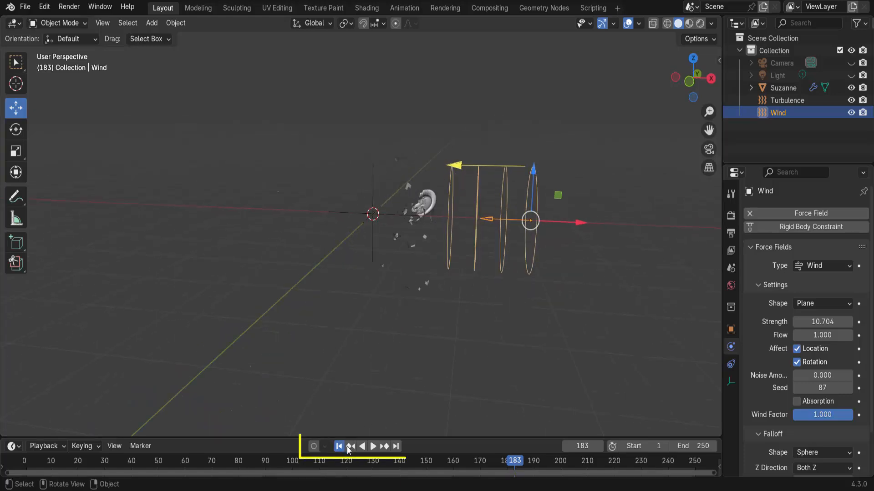
left_click(348, 449)
left_click(373, 447)
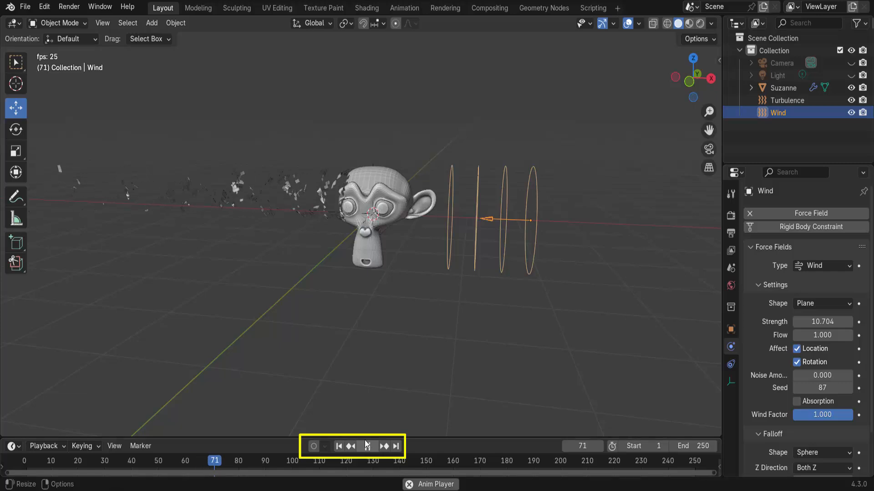
left_click(688, 82)
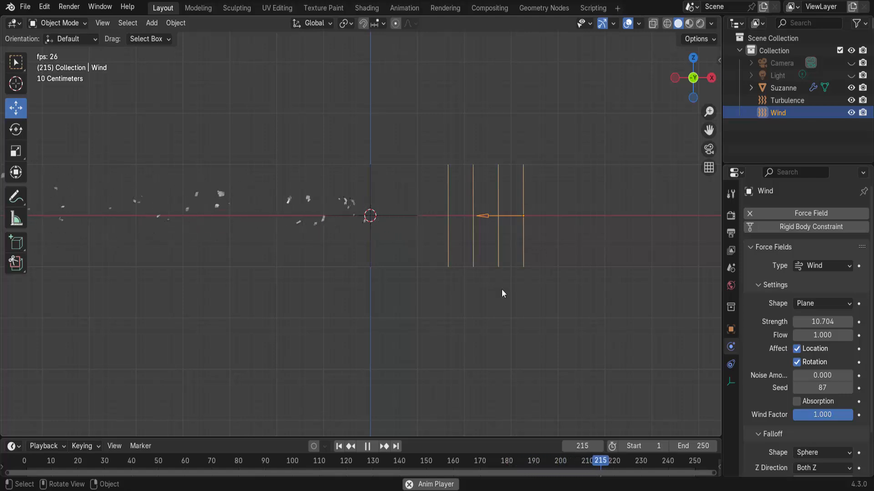
left_click(339, 447)
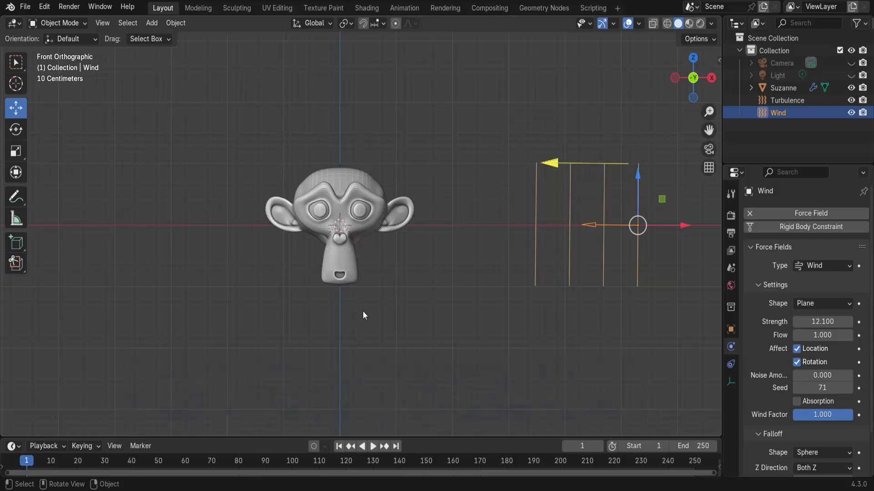
- Add a UV sphere and move it about 2.66 m along negative X, beside Suzanne
left_click(153, 24)
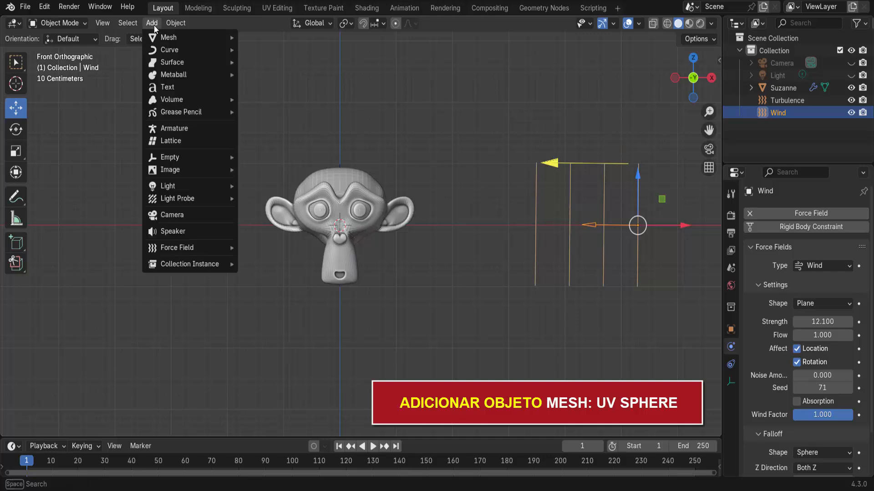
mouse_move(161, 35)
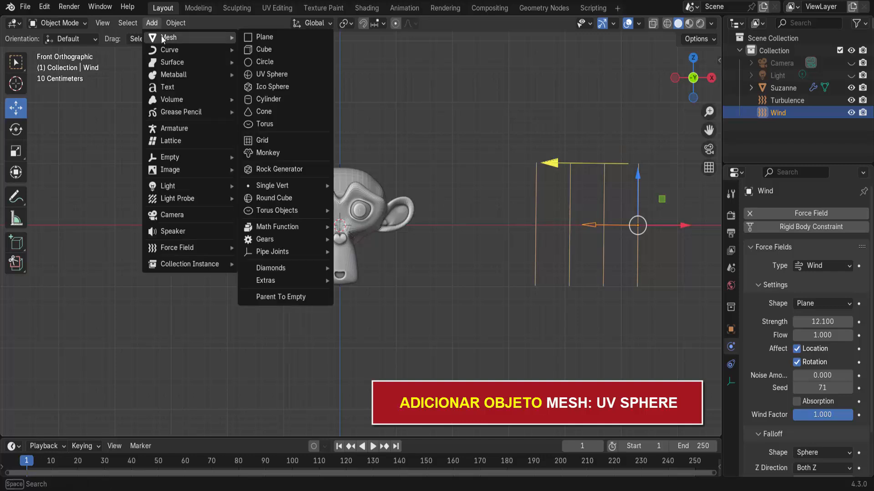
left_click(289, 74)
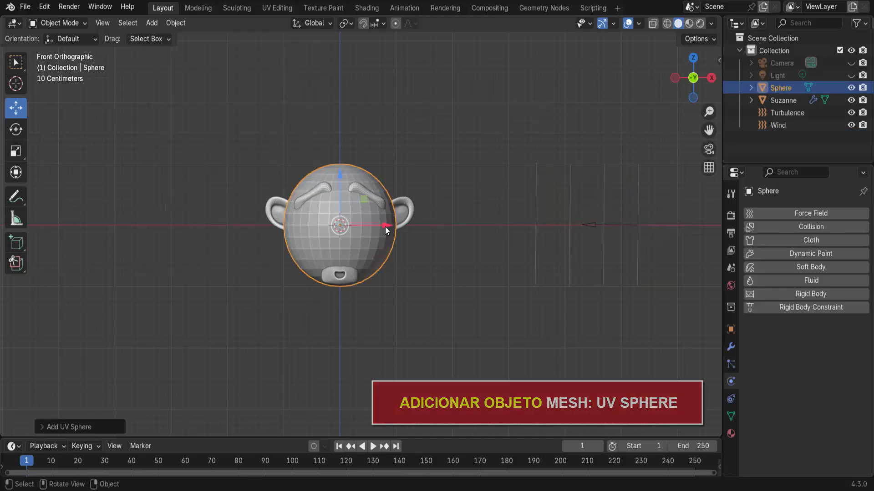
key("g")
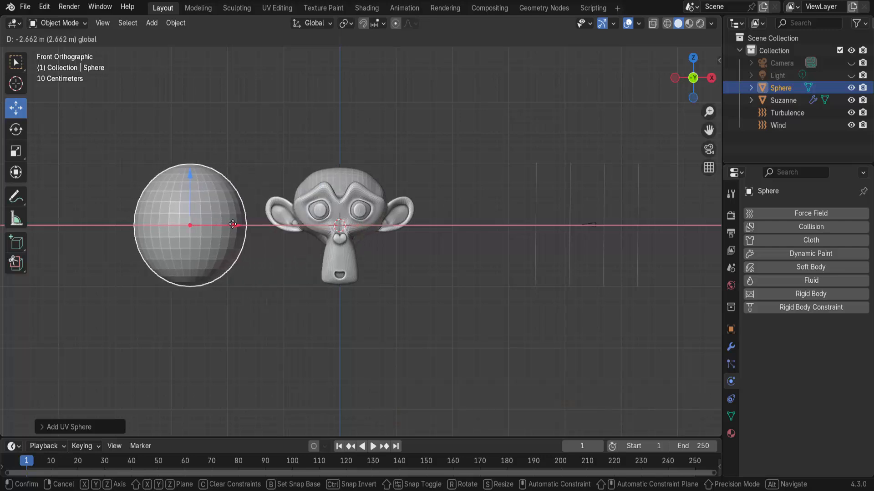
left_click(222, 226)
- Play the animation up to frame 71 and copy Suzanne's modifiers onto the sphere
left_click(373, 447)
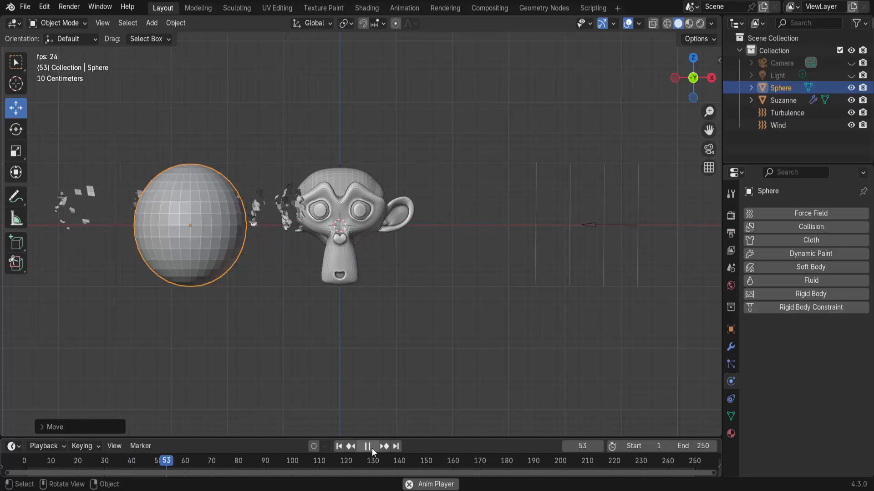
left_click(371, 448)
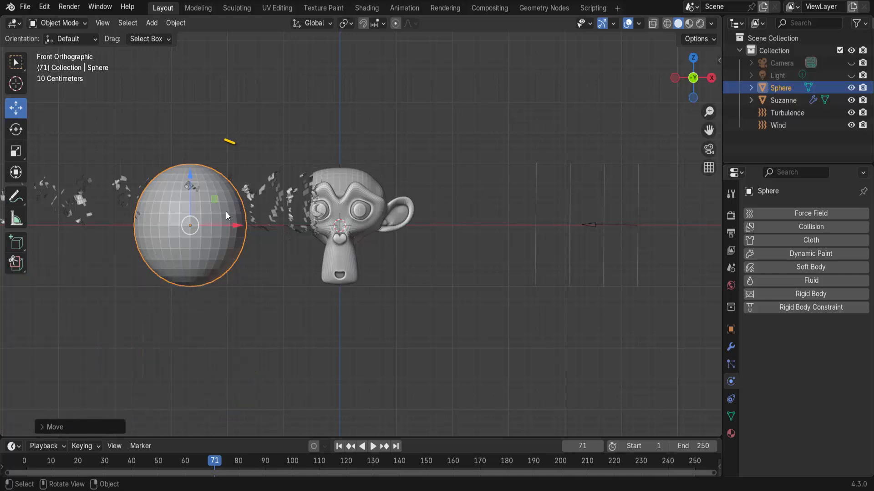
left_click(367, 184, "shift")
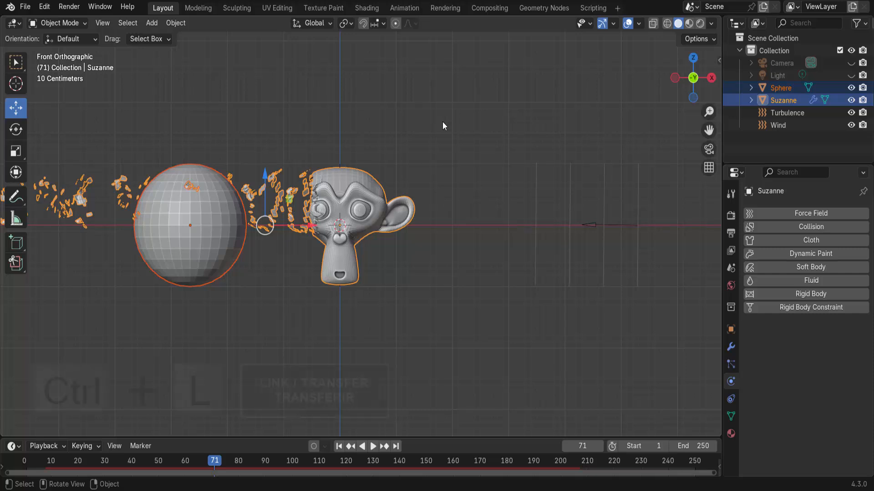
key("ctrl+l")
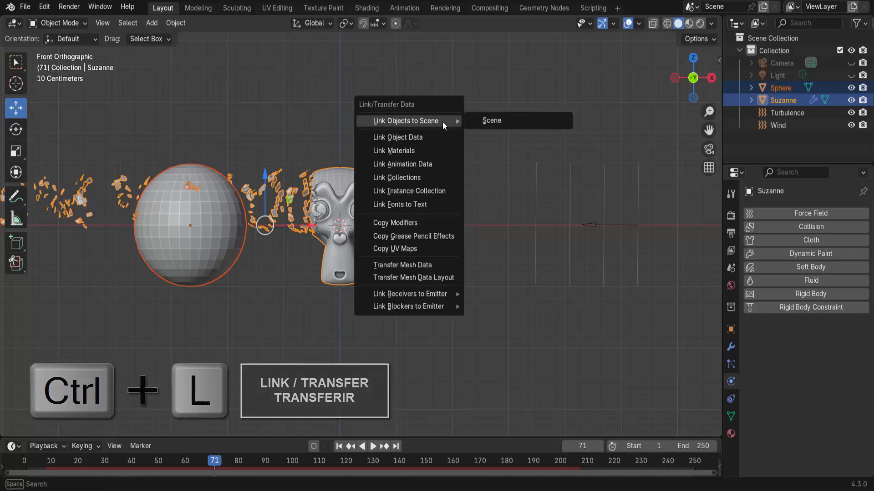
left_click(402, 223)
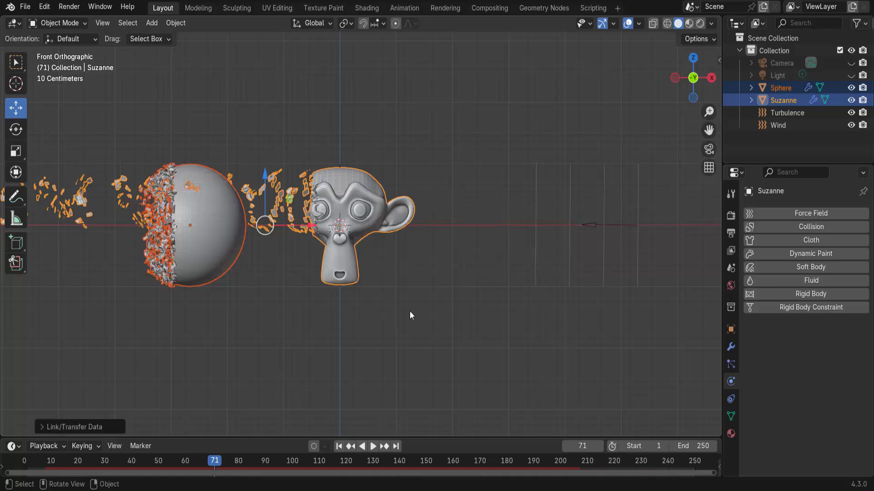
- Replay the animation from the first frame to examine the disintegration of both the sphere and Suzanne
left_click(374, 446)
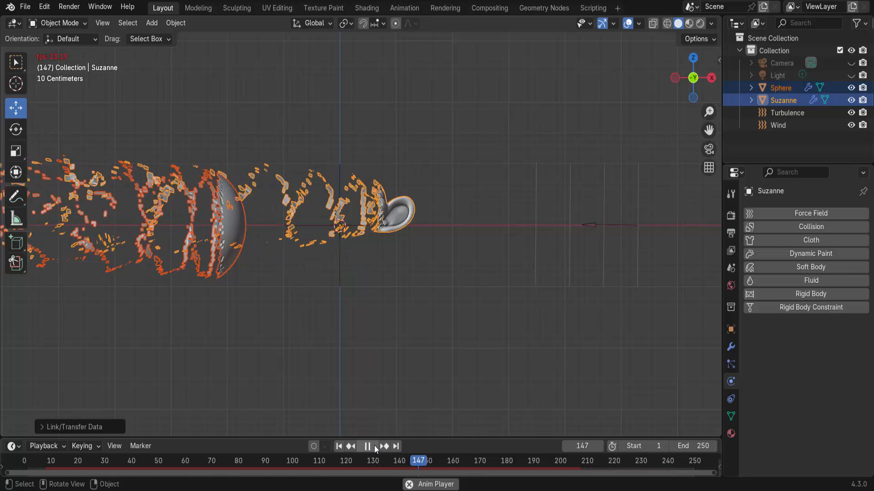
left_click(374, 448)
left_click_drag(709, 130, 861, 130)
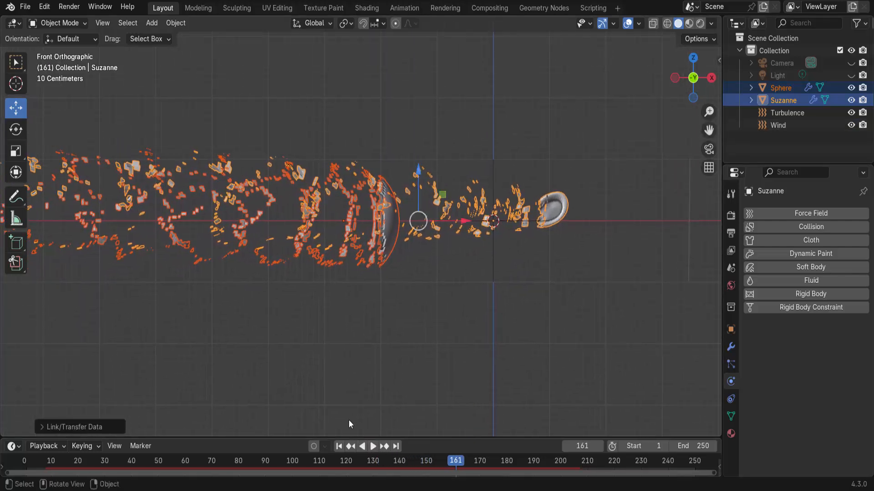
left_click(339, 447)
left_click(376, 448)
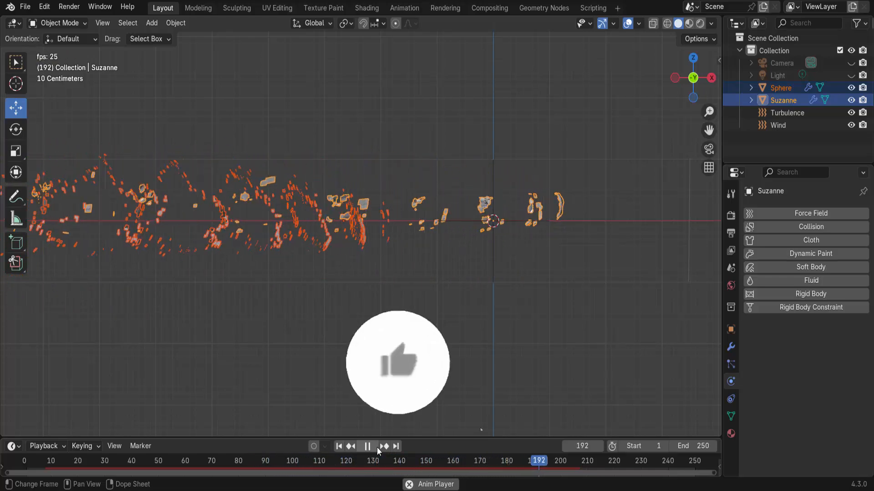
left_click(377, 448)
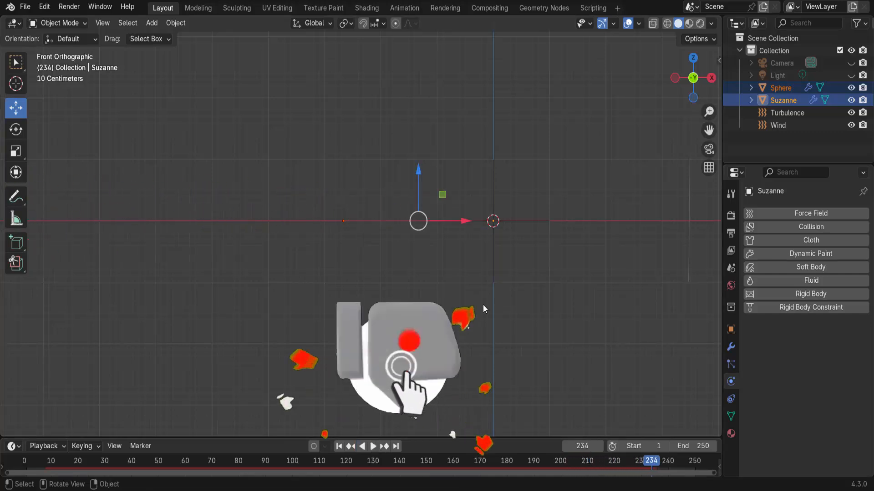